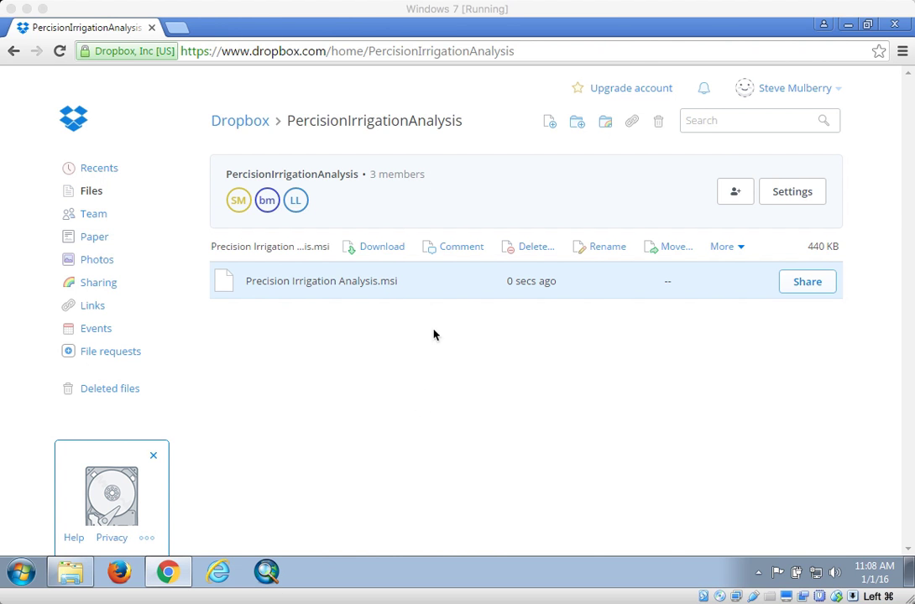
Download Precision Irrigation Analysis.msi from the shared Dropbox folder and close the browser
{"action": "left_click", "coordinate": [450, 287]}
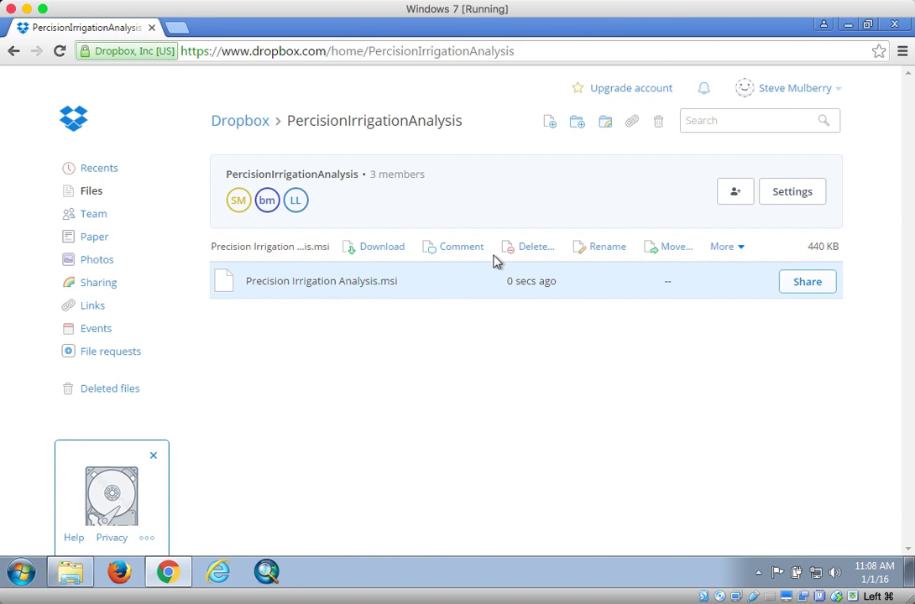
{"action": "left_click", "coordinate": [379, 250]}
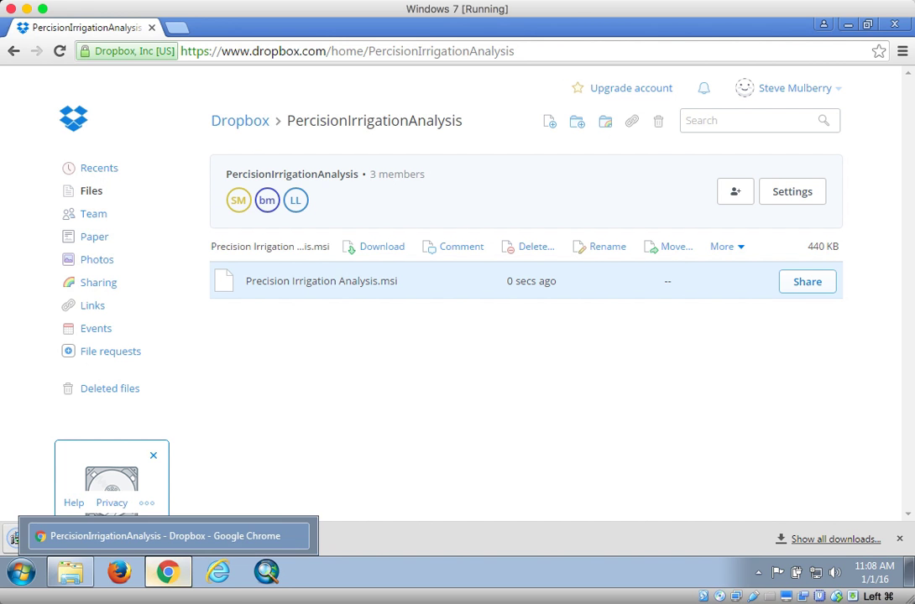
{"action": "left_click", "coordinate": [896, 26]}
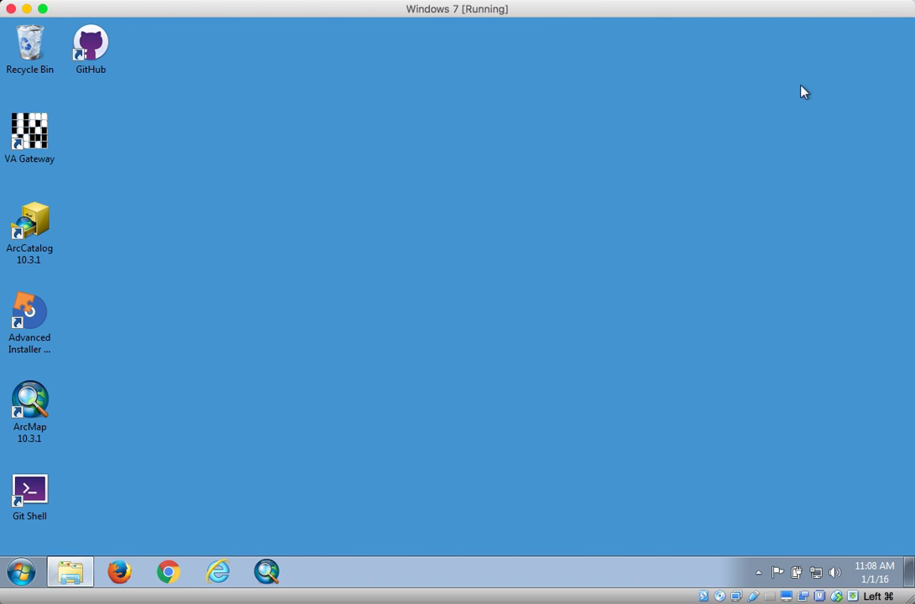
Run Precision Irrigation Analysis.msi from the Downloads folder, allowing the unverified installer to open
{"action": "left_click", "coordinate": [71, 574]}
{"action": "left_click", "coordinate": [291, 178]}
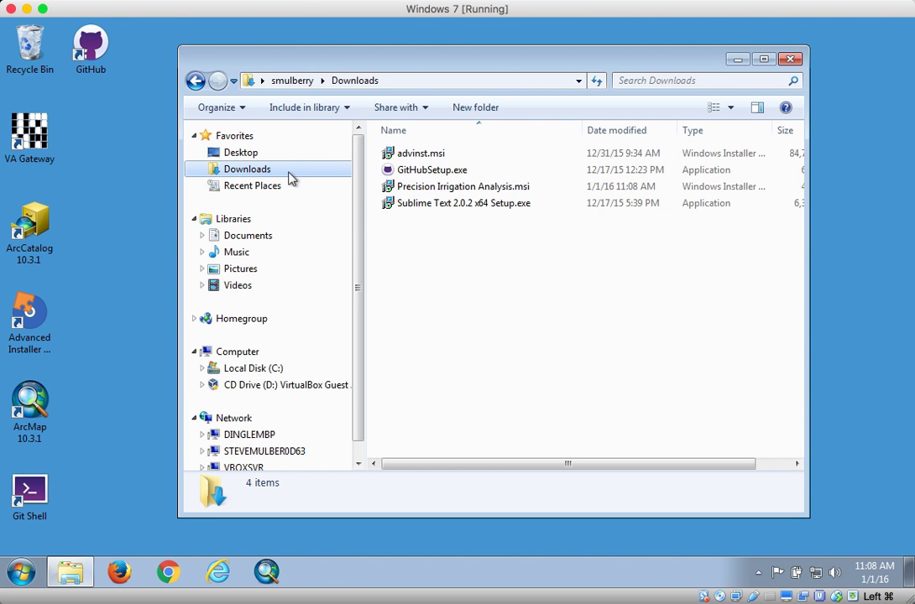
{"action": "left_click", "coordinate": [436, 188]}
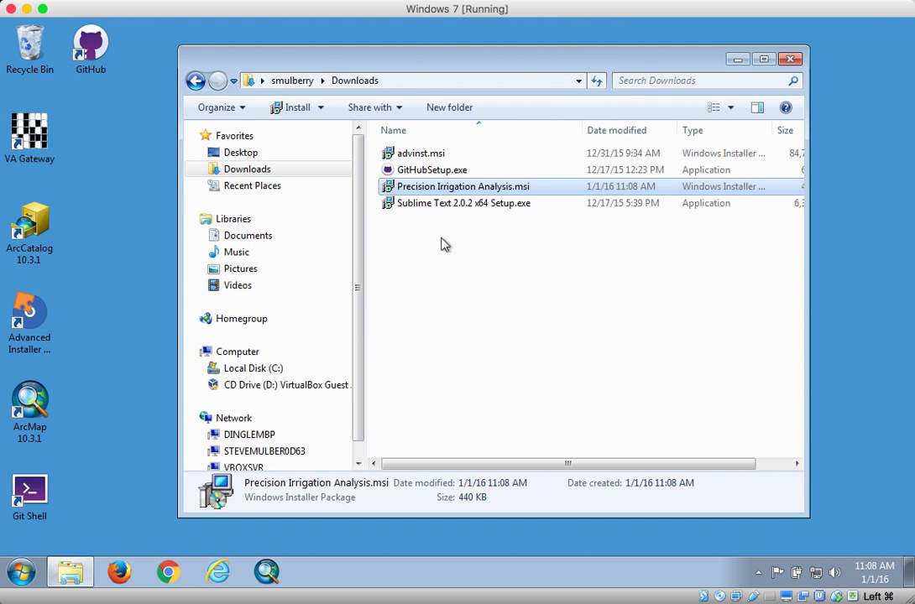
{"action": "left_click_drag", "start_coordinate": [525, 63], "coordinate": [522, 54]}
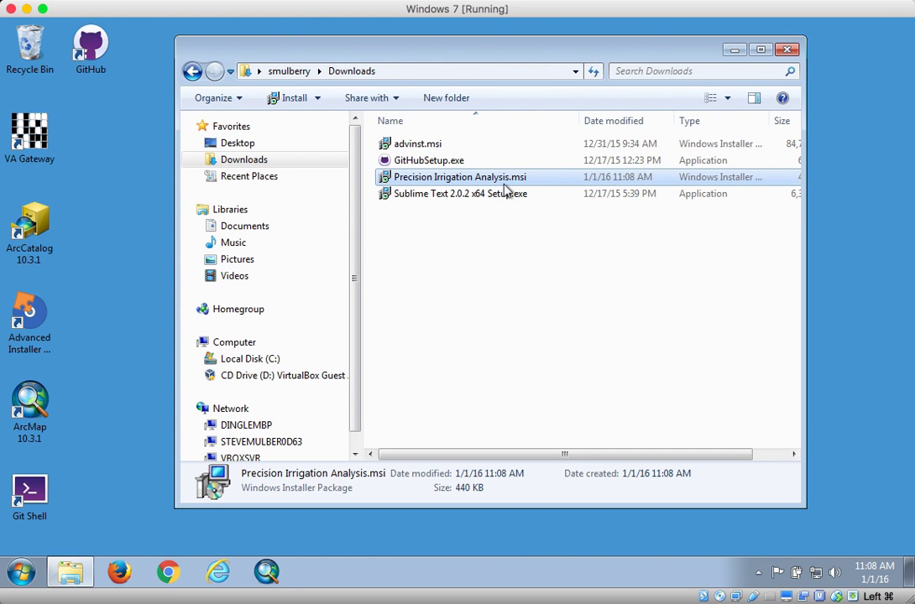
{"action": "double_click", "coordinate": [453, 180]}
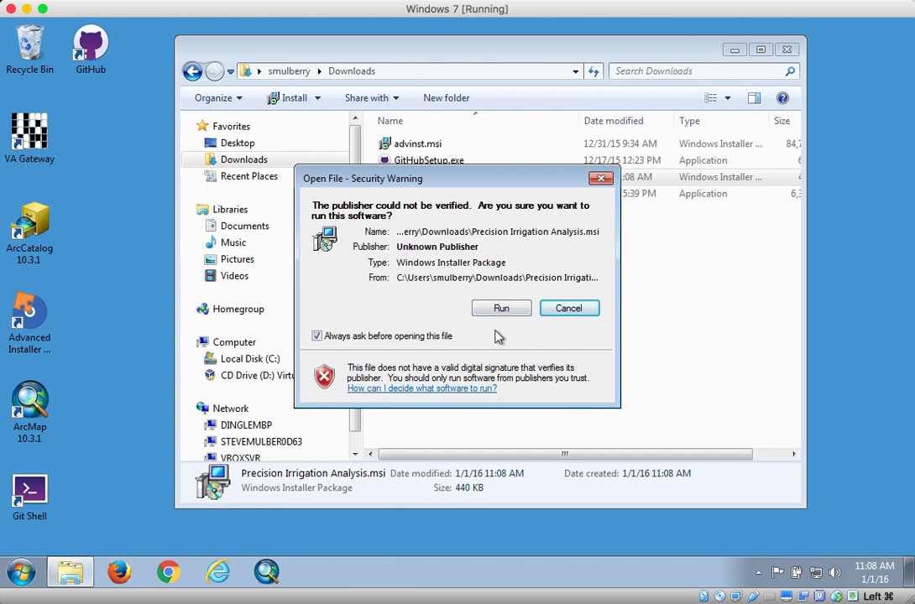
{"action": "left_click", "coordinate": [501, 310]}
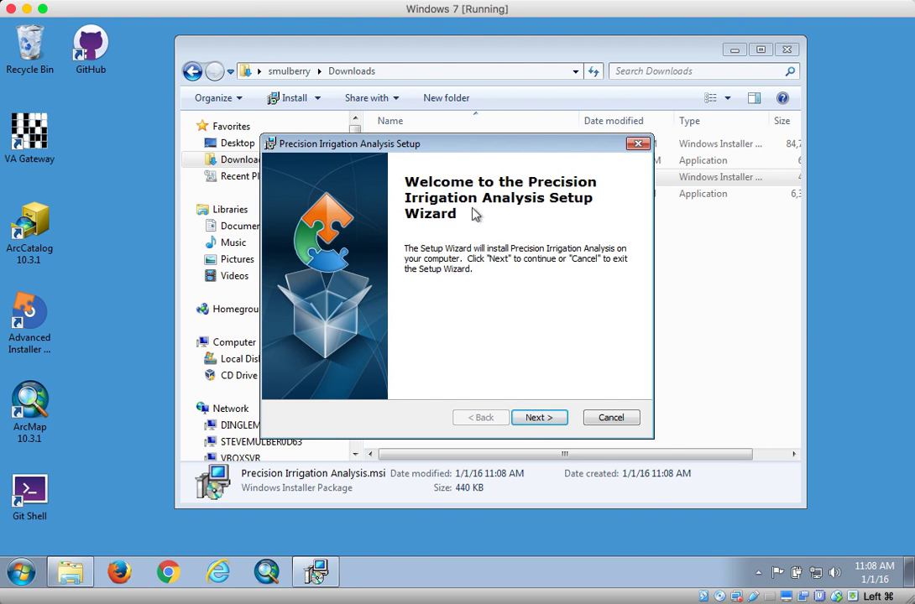
Install Precision Irrigation Analysis with C:\ as the installation folder and finish the setup wizard
{"action": "left_click", "coordinate": [536, 419]}
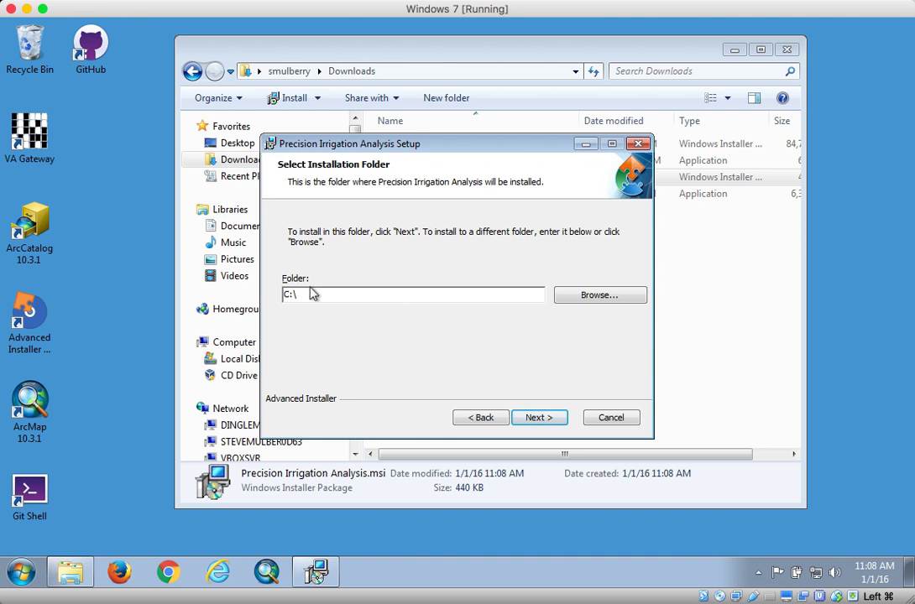
{"action": "left_click_drag", "start_coordinate": [309, 294], "coordinate": [281, 293]}
{"action": "left_click", "coordinate": [537, 420]}
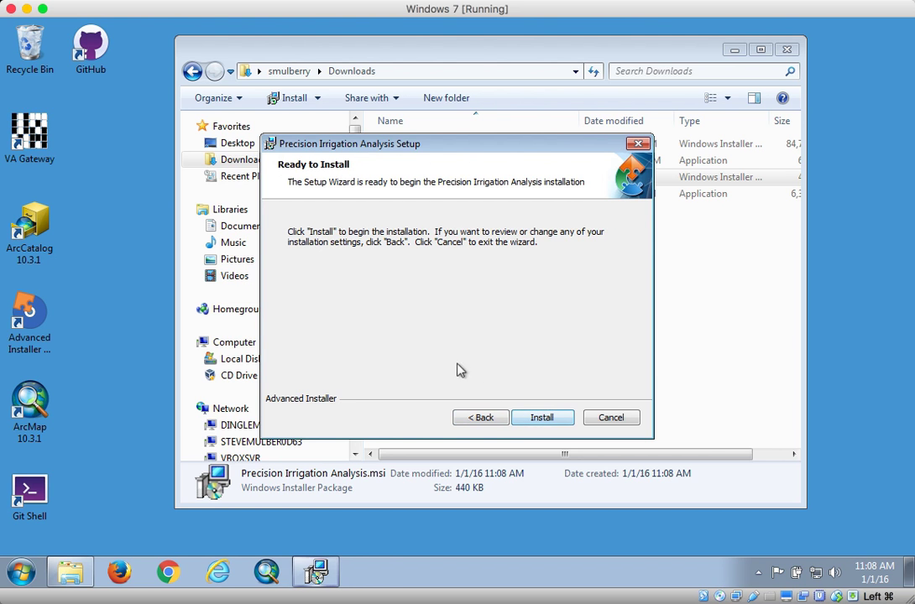
{"action": "left_click", "coordinate": [540, 420]}
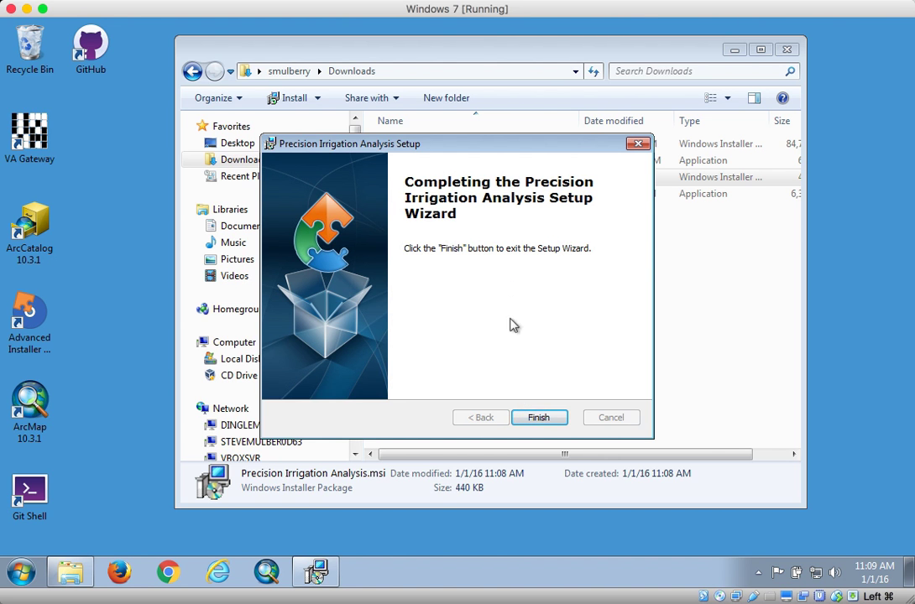
{"action": "left_click", "coordinate": [540, 418]}
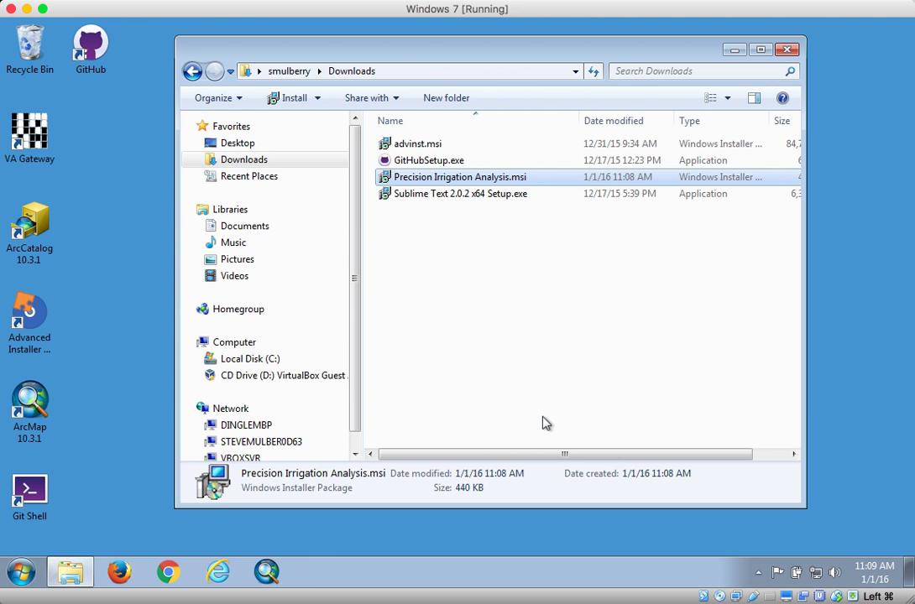
Examine the contents of the Farms, SharedData and Tools folders in C:\PrecisionIrrigationAnalysis
{"action": "left_click", "coordinate": [250, 359]}
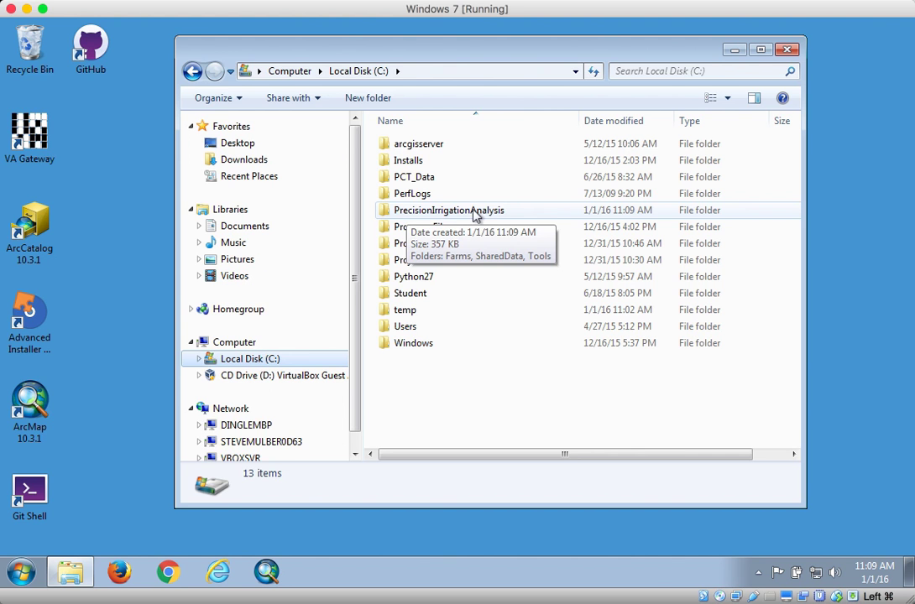
{"action": "double_click", "coordinate": [437, 211]}
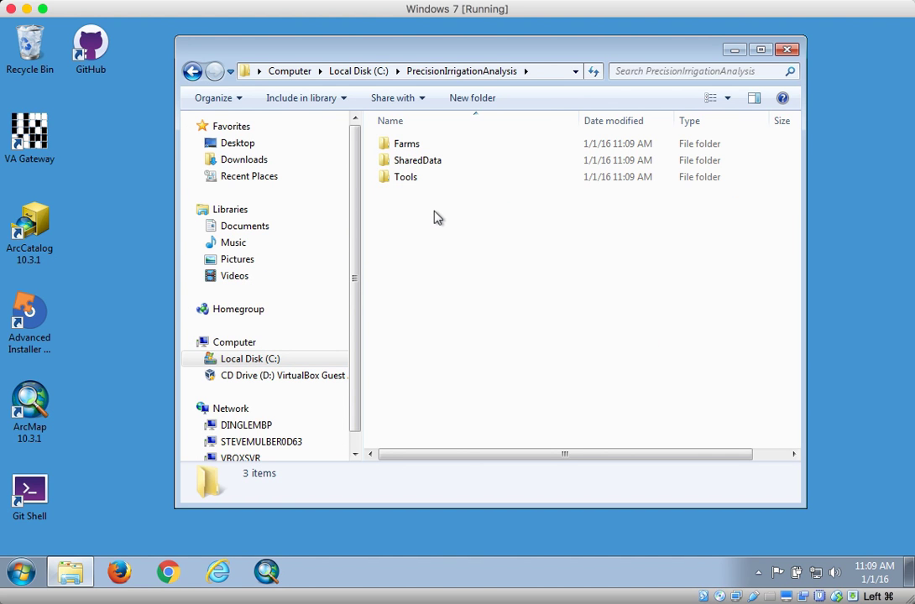
{"action": "double_click", "coordinate": [404, 144]}
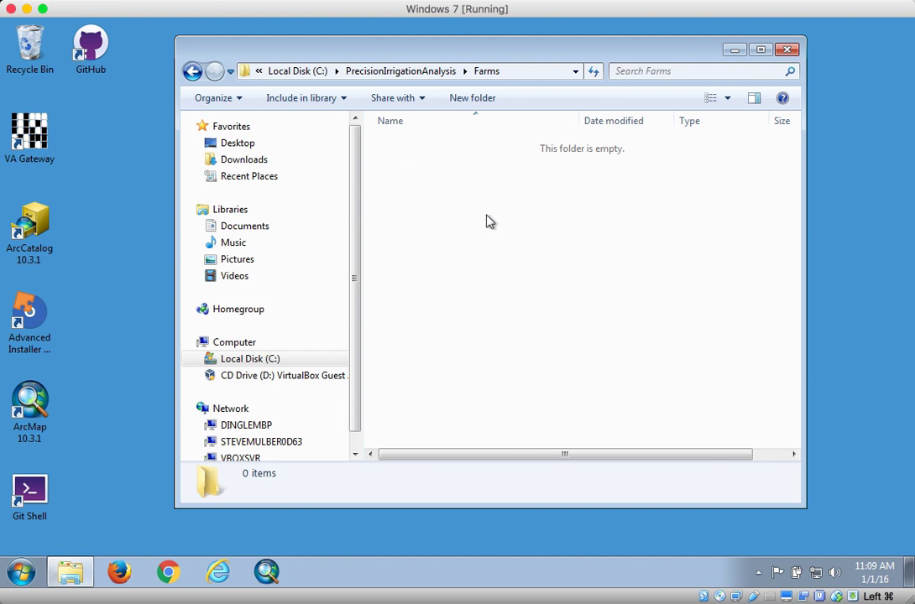
{"action": "left_click", "coordinate": [190, 73]}
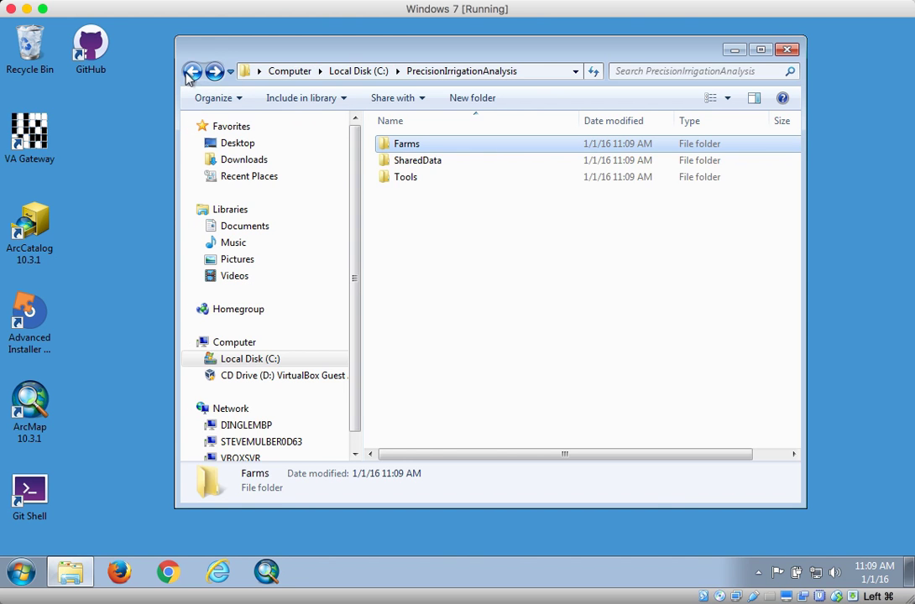
{"action": "double_click", "coordinate": [424, 162]}
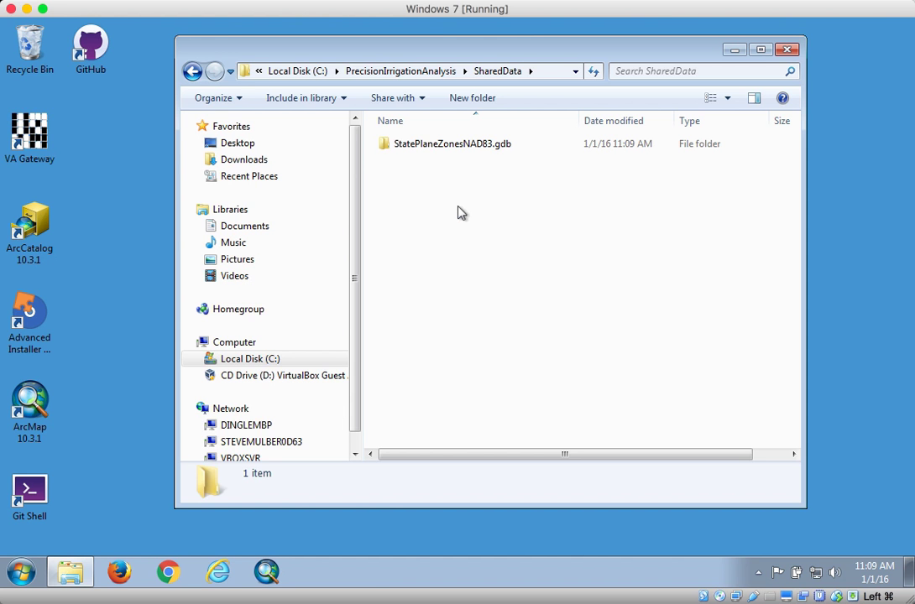
{"action": "left_click", "coordinate": [192, 71]}
{"action": "double_click", "coordinate": [408, 179]}
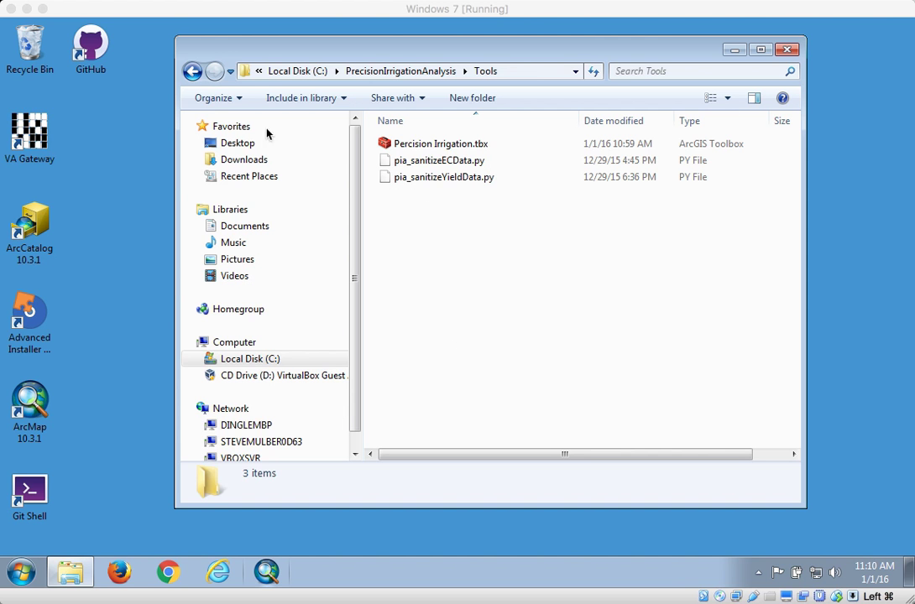
{"action": "left_click", "coordinate": [192, 71]}
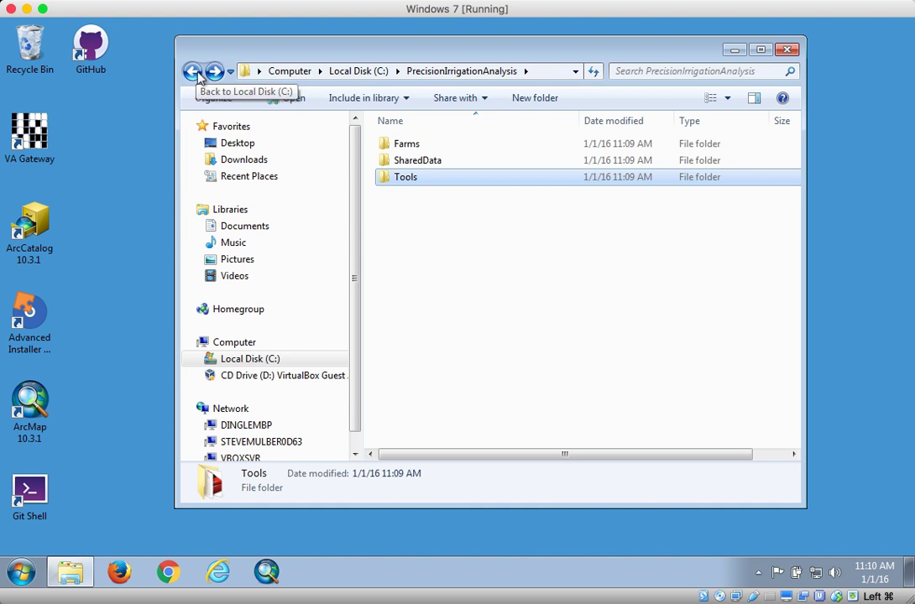
Check the Precision Irrigation Analysis entry among the installed programs in Control Panel, and close the open windows
{"action": "left_click", "coordinate": [21, 572]}
{"action": "left_click", "coordinate": [263, 395]}
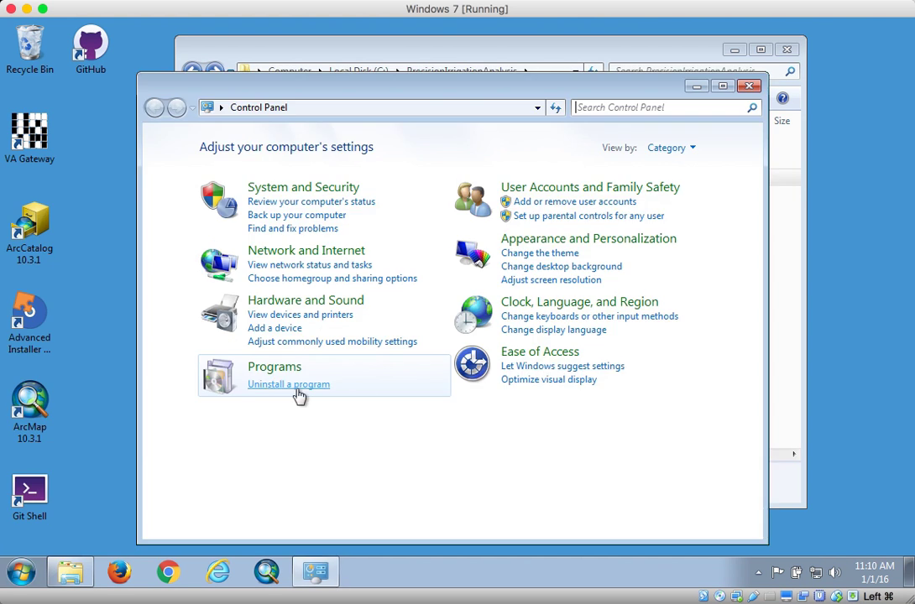
{"action": "left_click", "coordinate": [305, 392]}
{"action": "left_click_drag", "start_coordinate": [757, 286], "coordinate": [774, 456]}
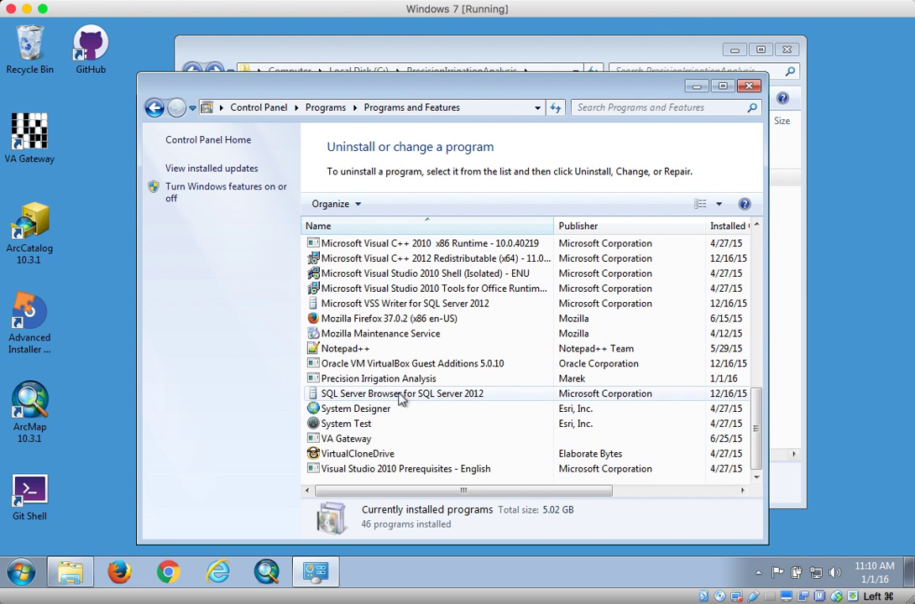
{"action": "left_click", "coordinate": [369, 379]}
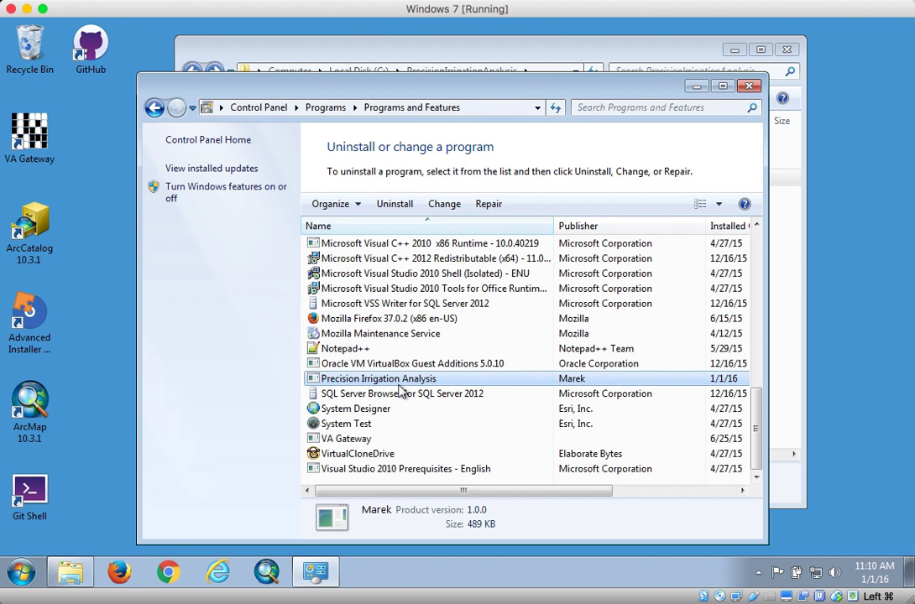
{"action": "left_click", "coordinate": [750, 87]}
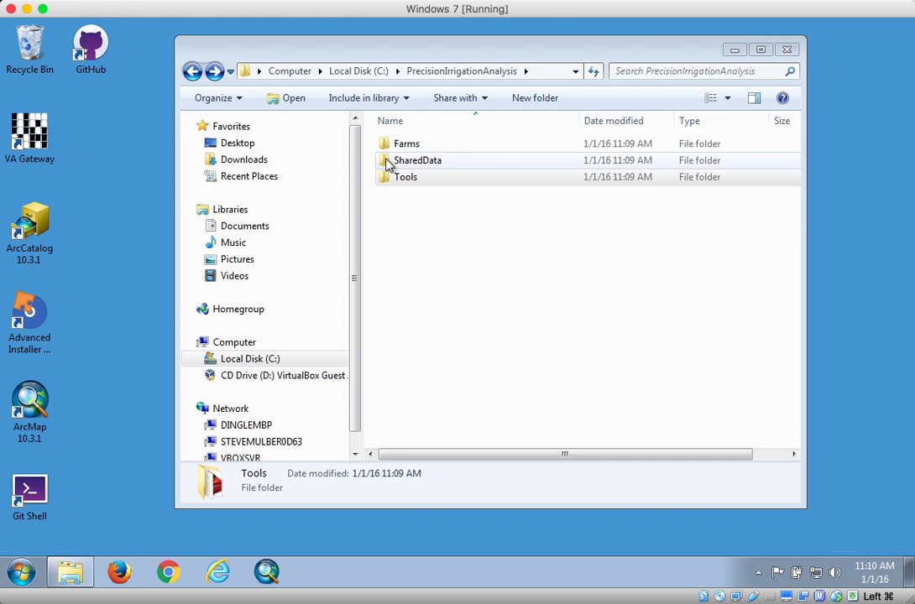
{"action": "left_click", "coordinate": [788, 50]}
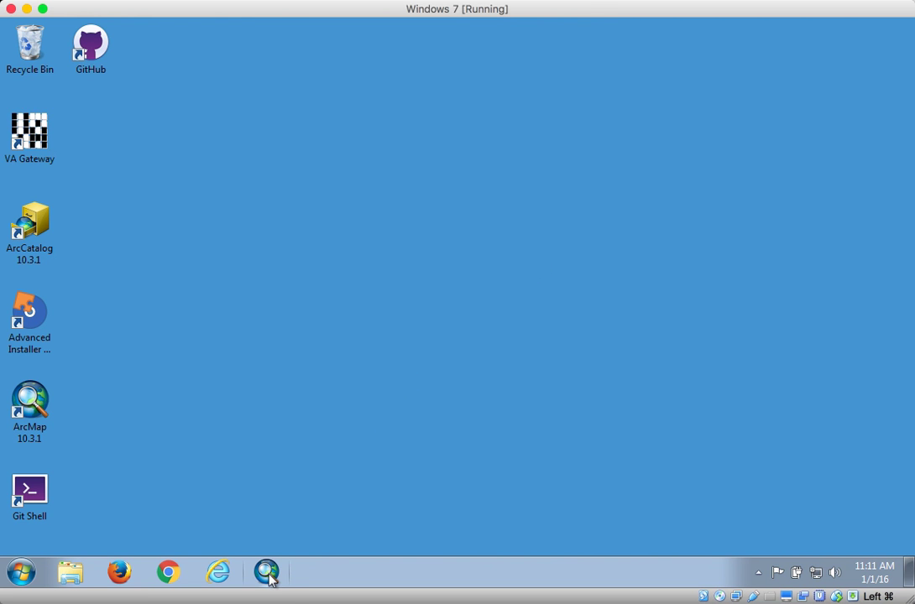
{"action": "left_click", "coordinate": [23, 574]}
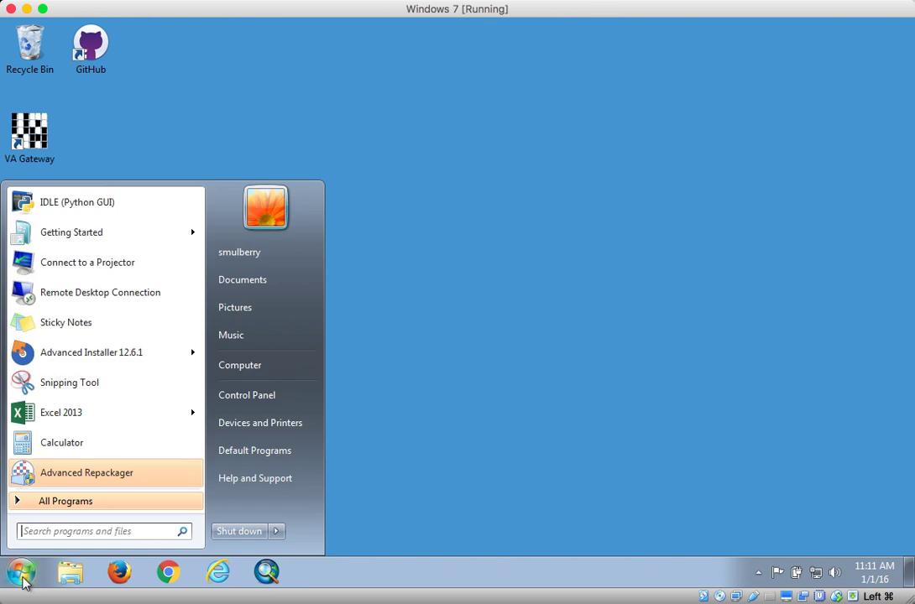
{"action": "left_click", "coordinate": [61, 502]}
{"action": "left_click", "coordinate": [52, 387]}
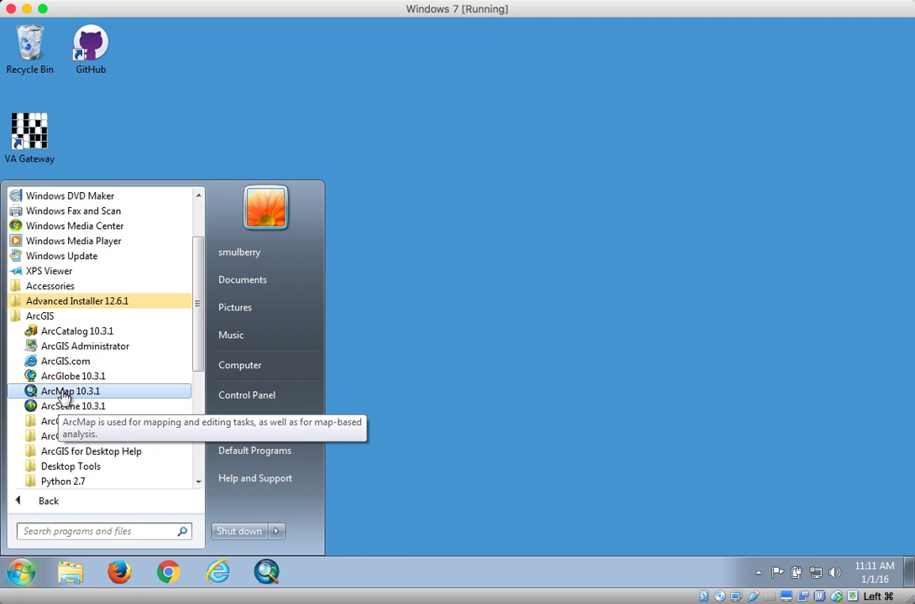
{"action": "left_click", "coordinate": [442, 380]}
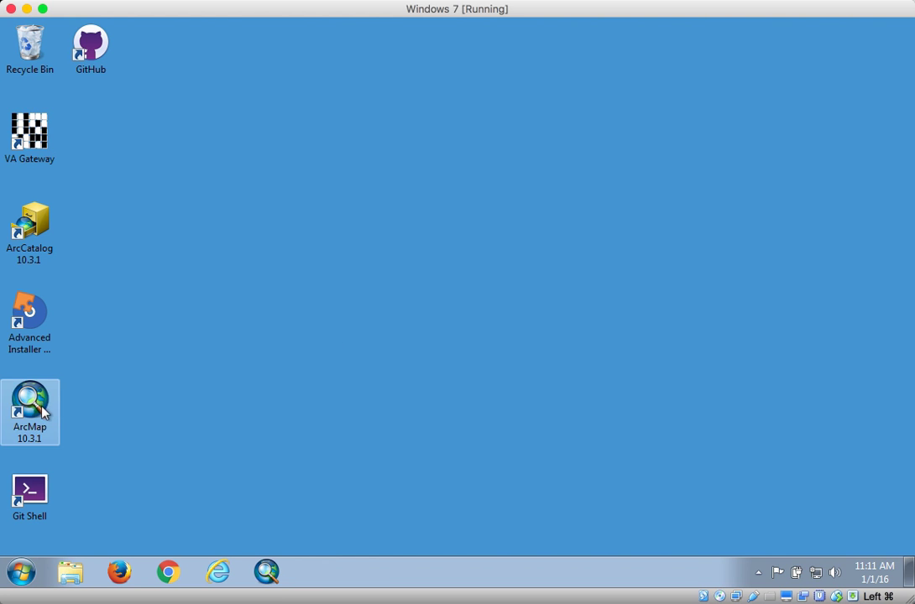
Launch ArcMap, dismiss the Getting Started dialog to keep an untitled map, and maximize the window
{"action": "left_click", "coordinate": [270, 574]}
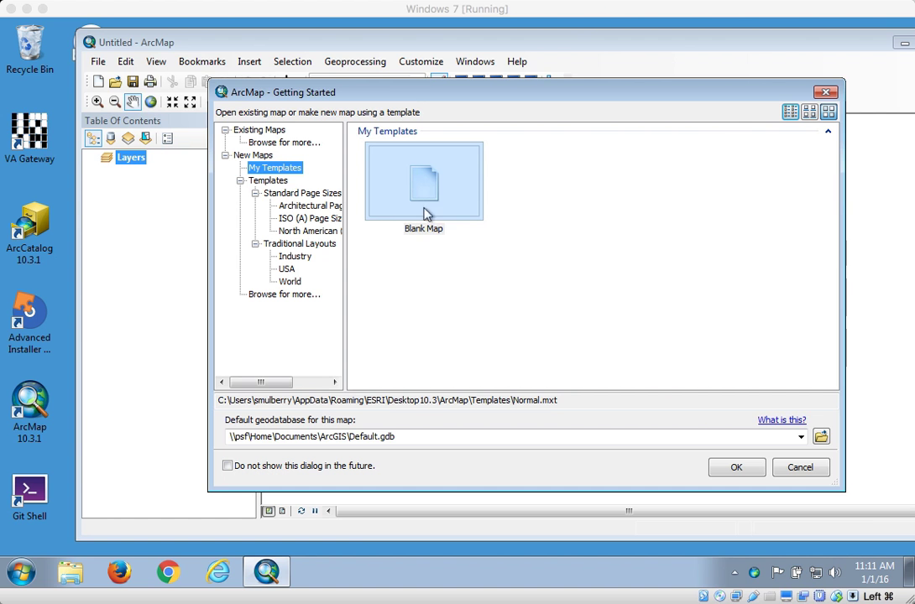
{"action": "left_click", "coordinate": [799, 467]}
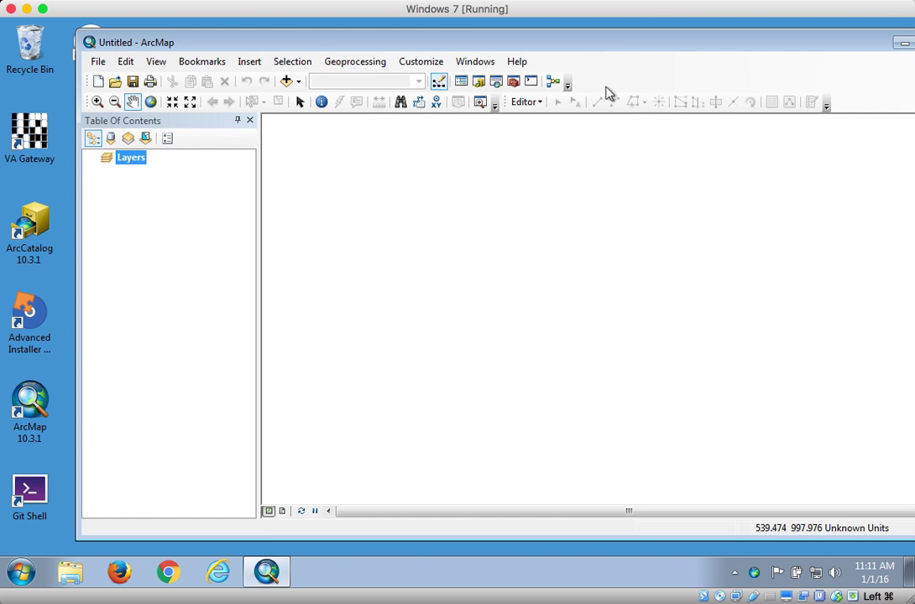
{"action": "left_click_drag", "start_coordinate": [596, 42], "coordinate": [527, 18]}
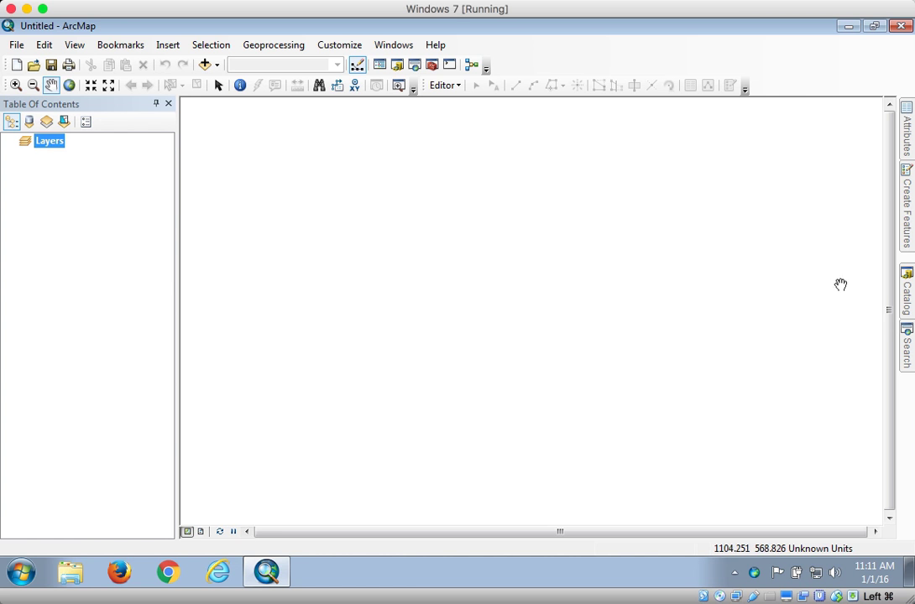
Show the Catalog window and pin it so that it stays docked beside the map
{"action": "left_click", "coordinate": [907, 290]}
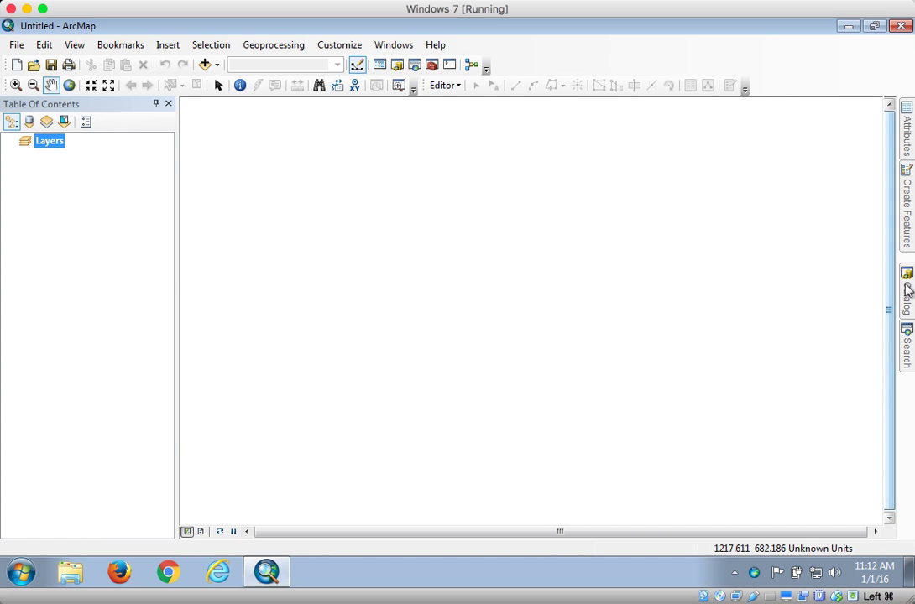
{"action": "mouse_move", "coordinate": [907, 291]}
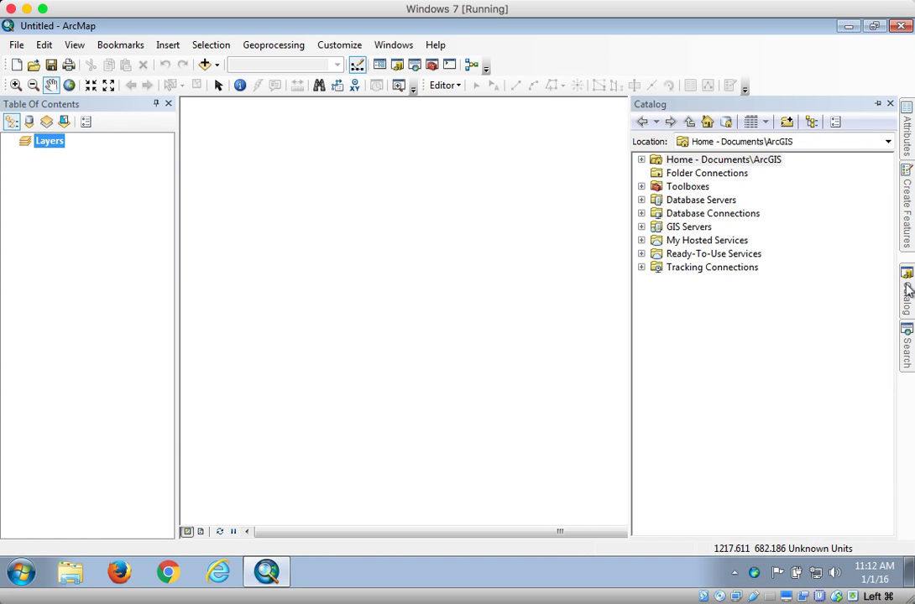
{"action": "left_click", "coordinate": [878, 105]}
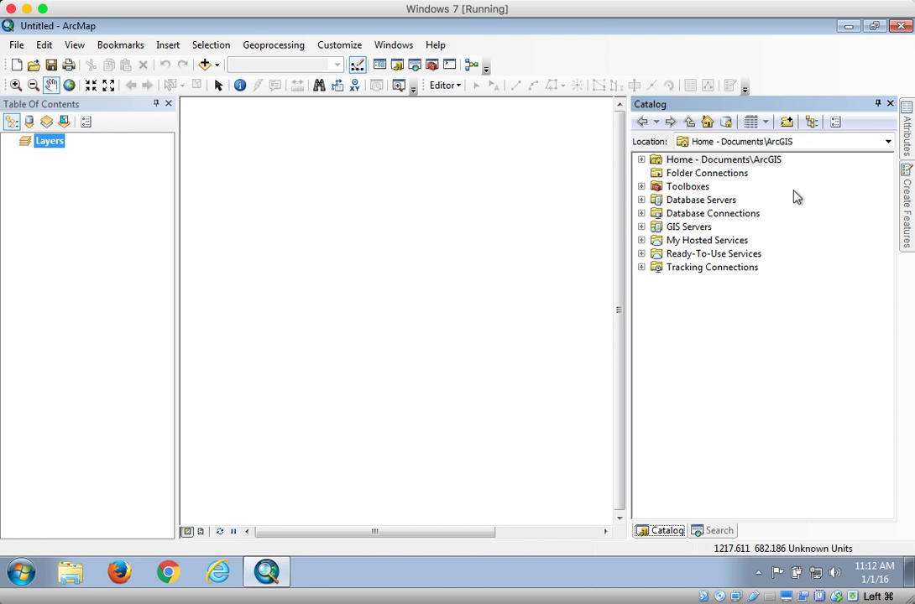
Add a folder connection to C:\PrecisionIrrigationAnalysis in the Catalog
{"action": "left_click", "coordinate": [681, 175]}
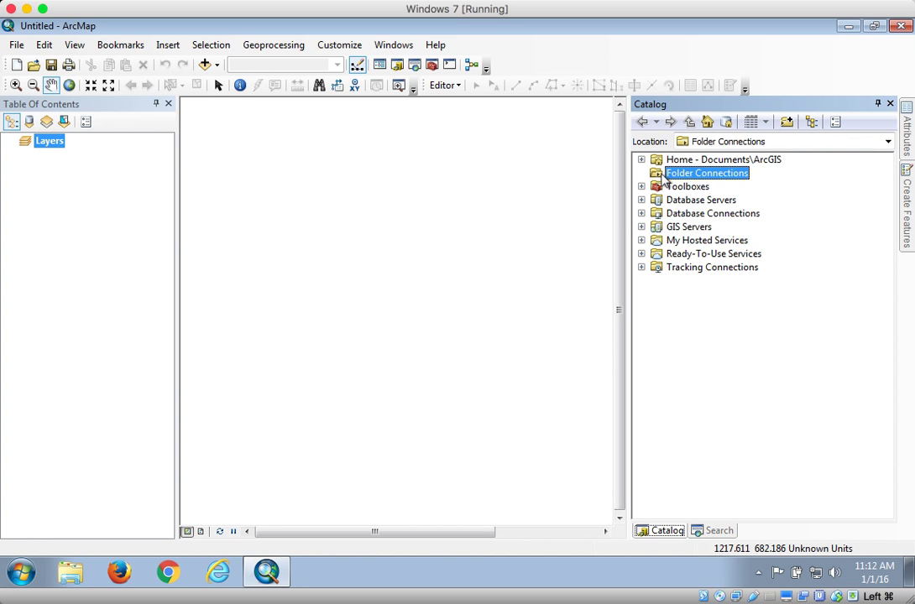
{"action": "left_click", "coordinate": [788, 123]}
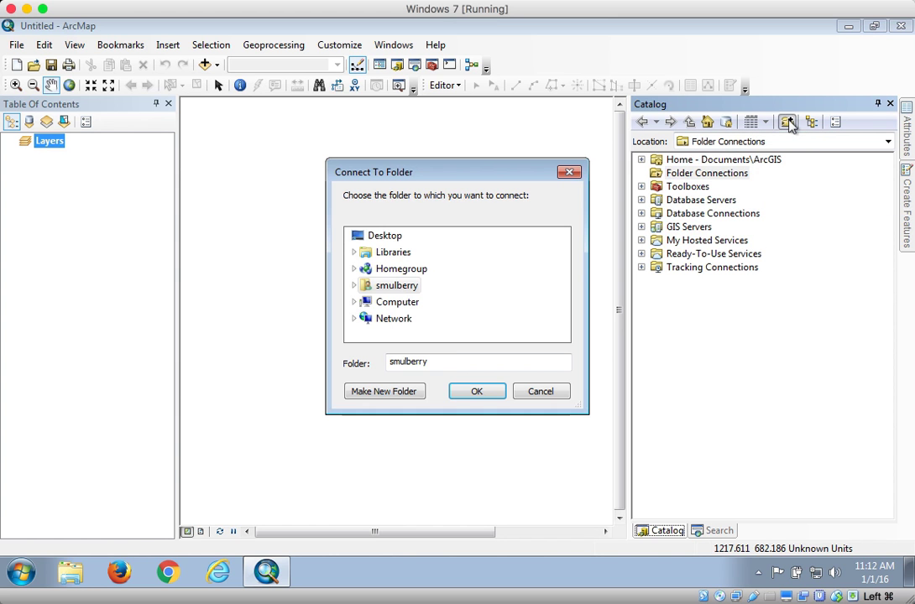
{"action": "left_click", "coordinate": [353, 301]}
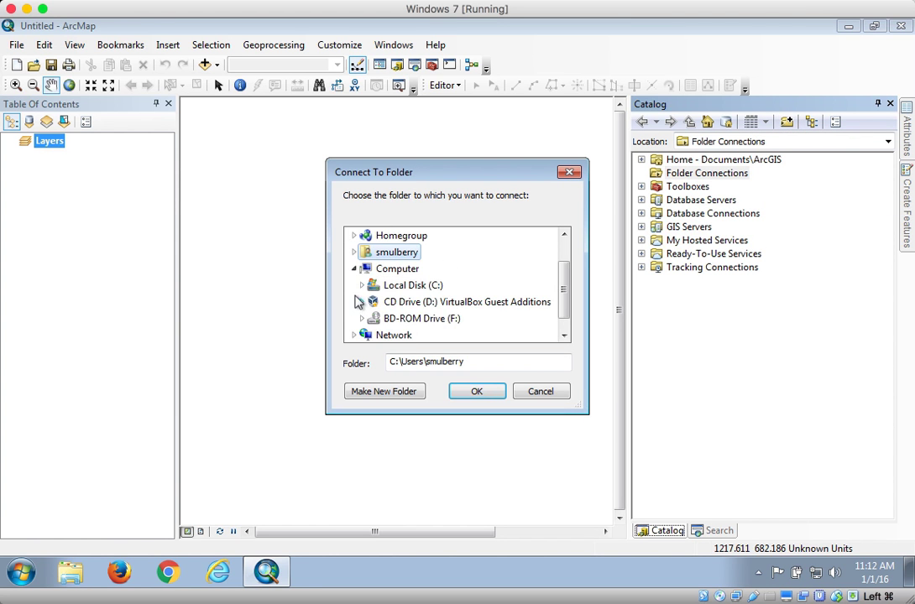
{"action": "left_click", "coordinate": [362, 285]}
{"action": "left_click_drag", "start_coordinate": [566, 278], "coordinate": [565, 286]}
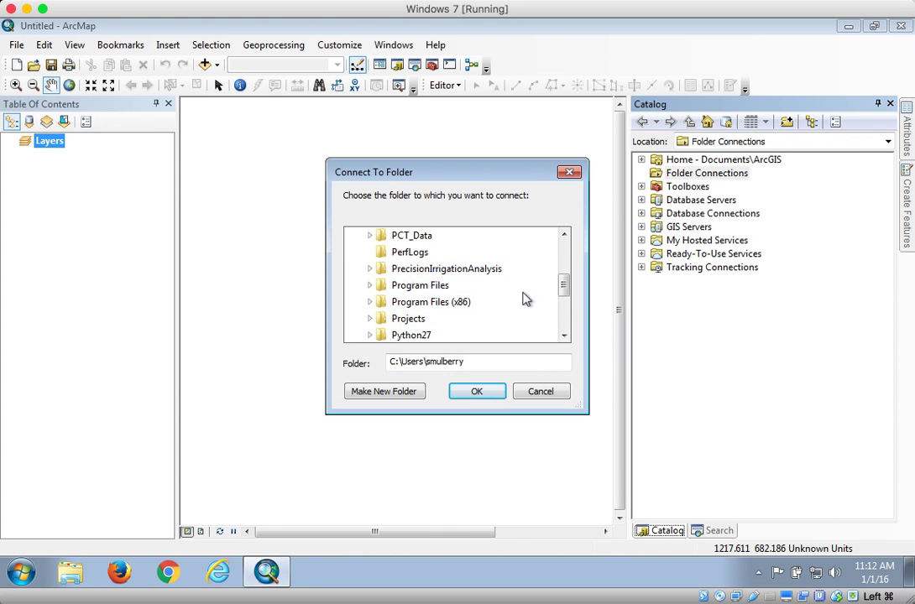
{"action": "left_click", "coordinate": [422, 270]}
{"action": "left_click_drag", "start_coordinate": [564, 274], "coordinate": [564, 286]}
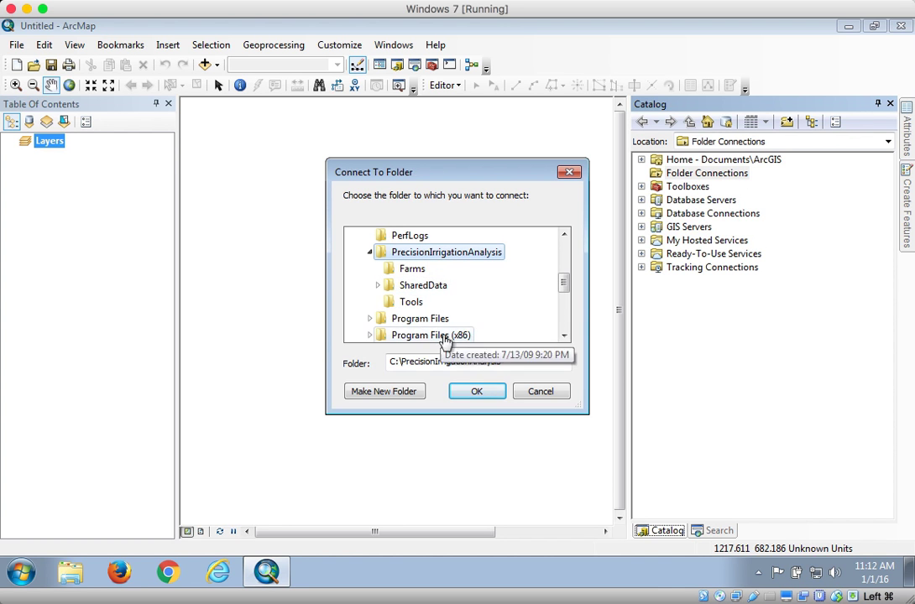
{"action": "left_click", "coordinate": [484, 391]}
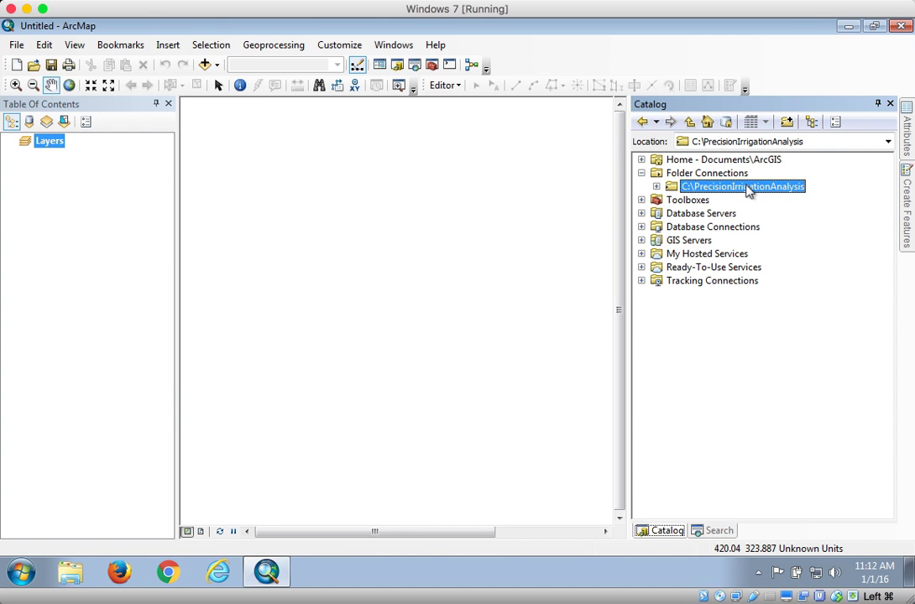
Browse the C:\PrecisionIrrigationAnalysis connection down to the toolbox in its Tools folder, and collapse the connection
{"action": "left_click", "coordinate": [657, 186]}
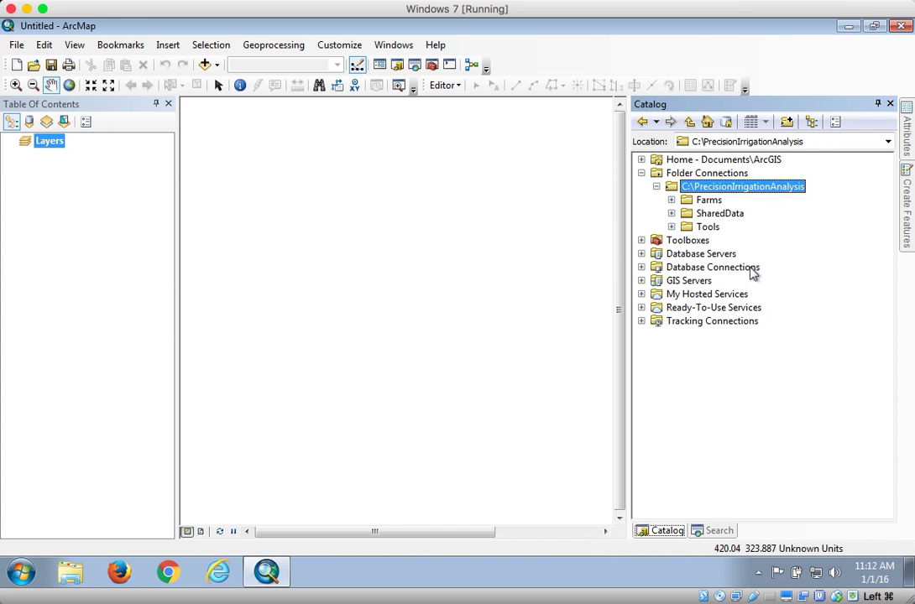
{"action": "left_click", "coordinate": [656, 187]}
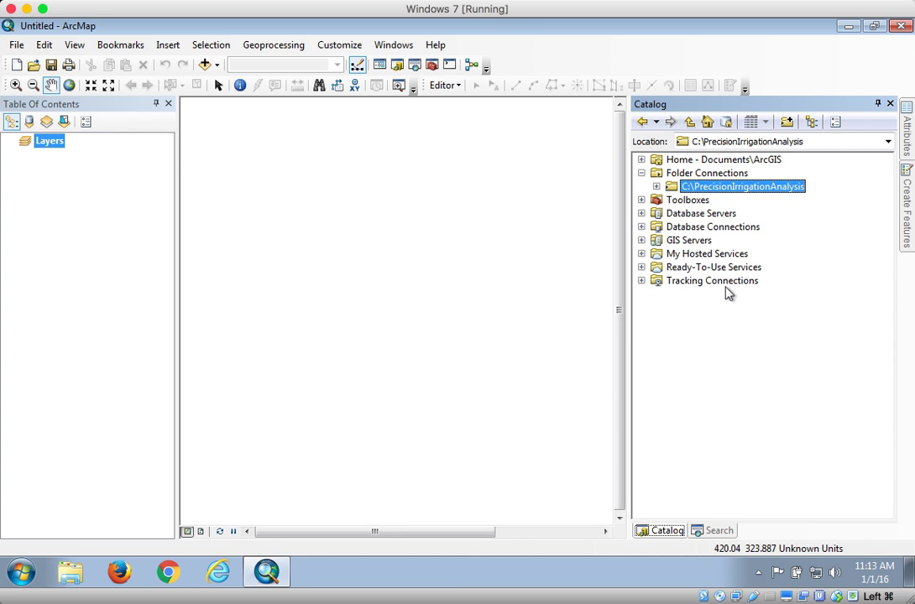
{"action": "left_click", "coordinate": [657, 187]}
{"action": "left_click", "coordinate": [672, 227]}
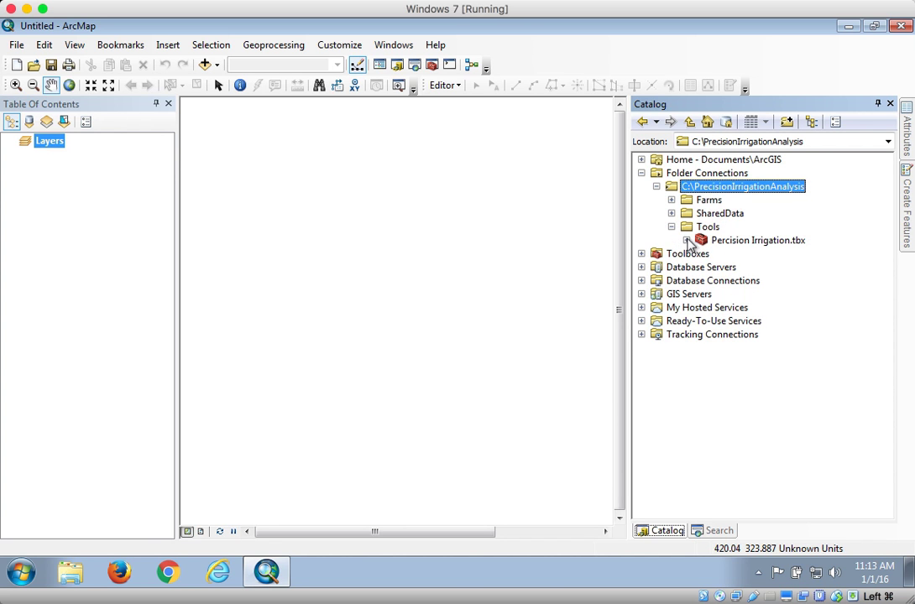
{"action": "left_click", "coordinate": [687, 240]}
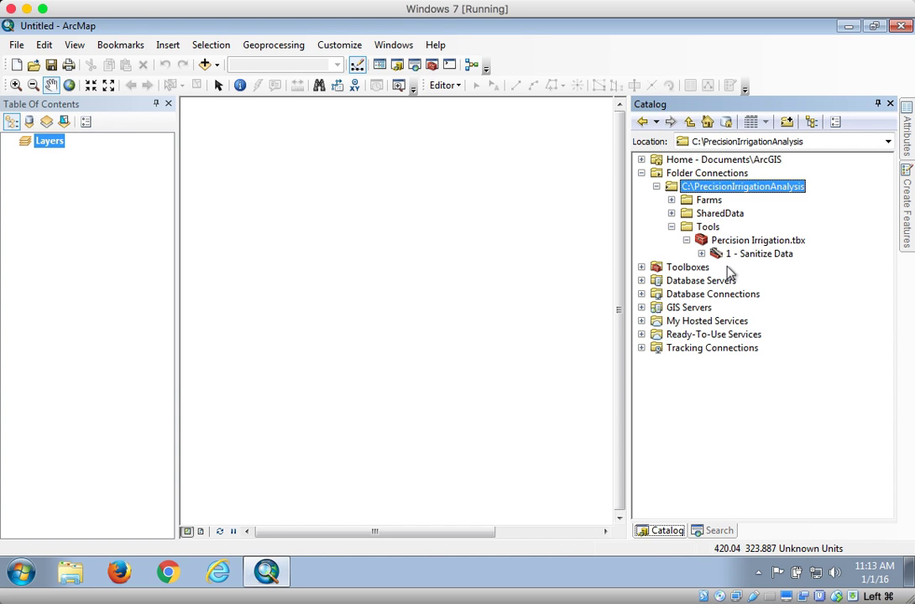
{"action": "left_click", "coordinate": [656, 186]}
Add a second folder connection directly to C:\PrecisionIrrigationAnalysis\Tools
{"action": "left_click", "coordinate": [697, 173]}
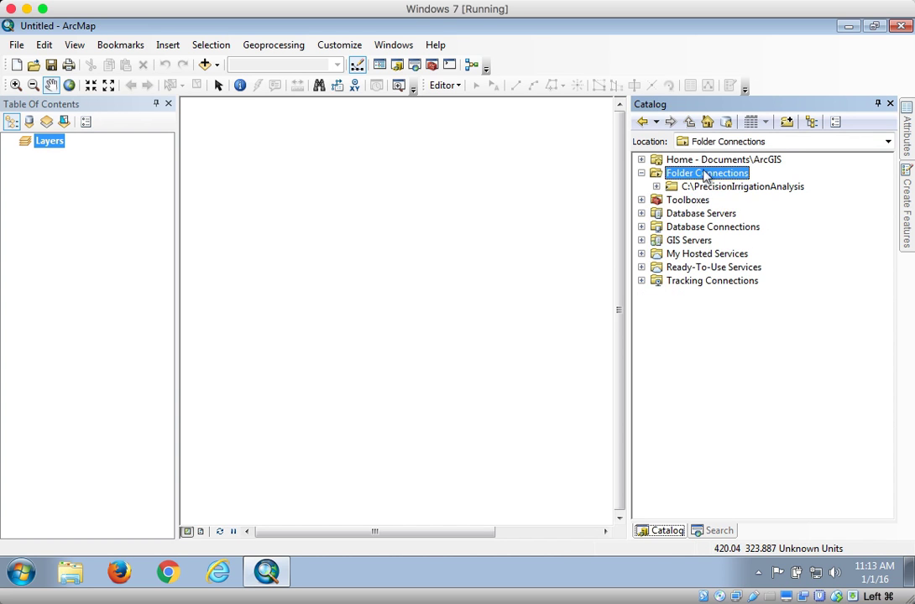
{"action": "left_click", "coordinate": [787, 123]}
{"action": "left_click", "coordinate": [407, 287]}
{"action": "left_click", "coordinate": [352, 300]}
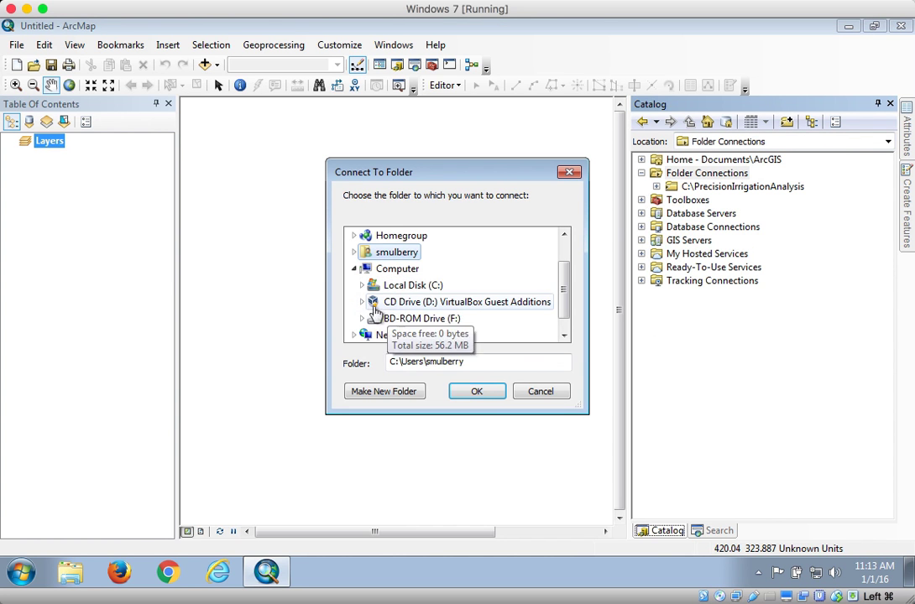
{"action": "left_click", "coordinate": [362, 286]}
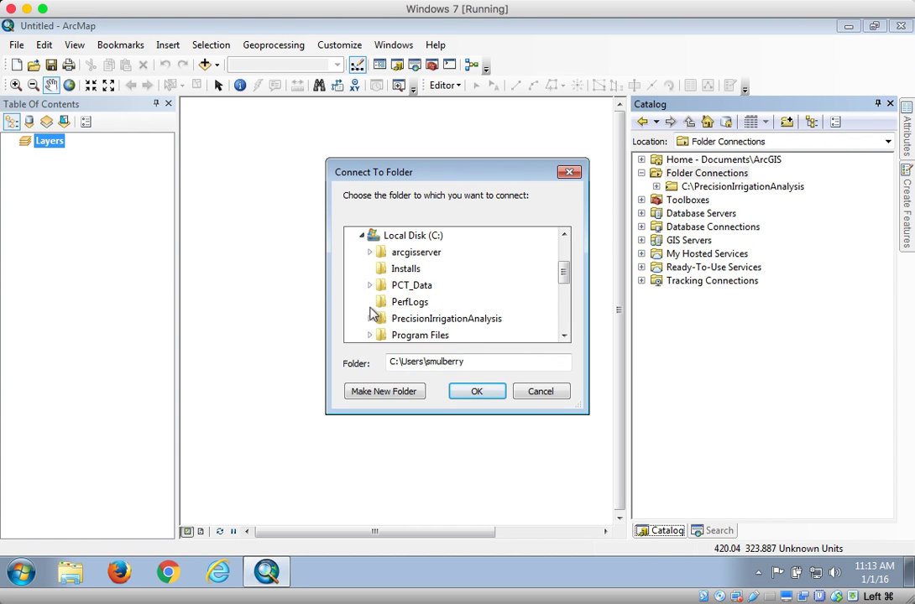
{"action": "left_click", "coordinate": [370, 319]}
{"action": "left_click", "coordinate": [407, 326]}
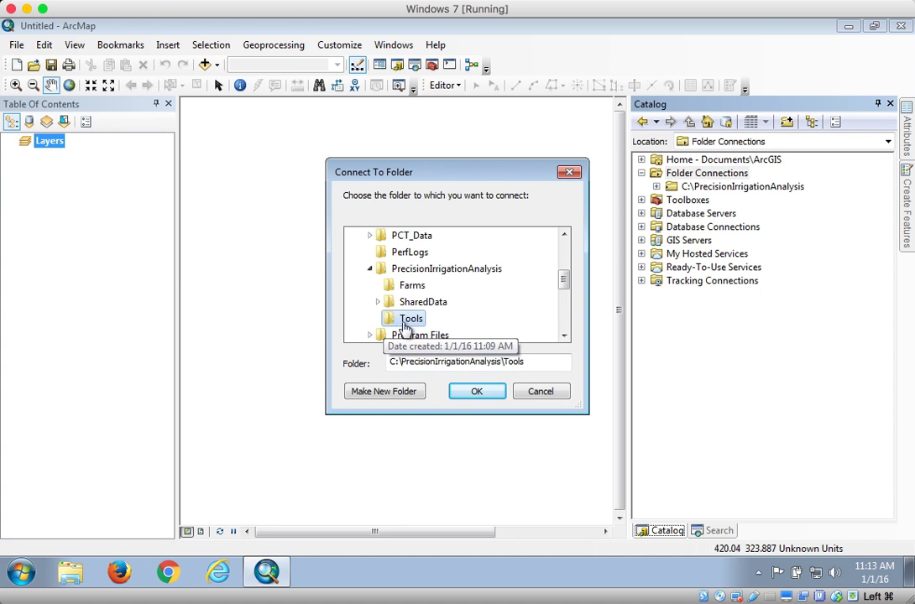
{"action": "left_click", "coordinate": [477, 392]}
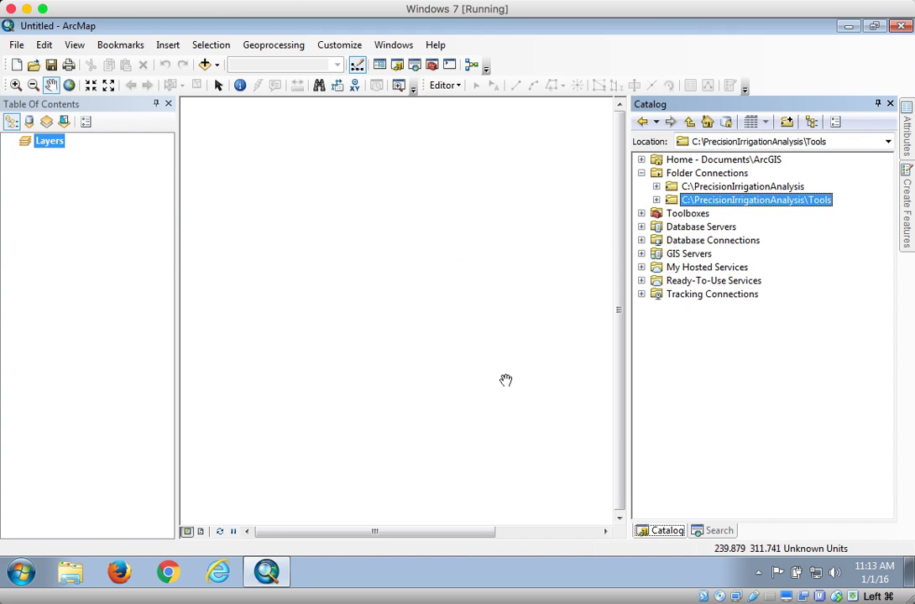
Expand the Tools connection down to the scripts in the 1 - Sanitize Data toolset, and show the main connection's subfolders with Tools collapsed
{"action": "left_click", "coordinate": [656, 200]}
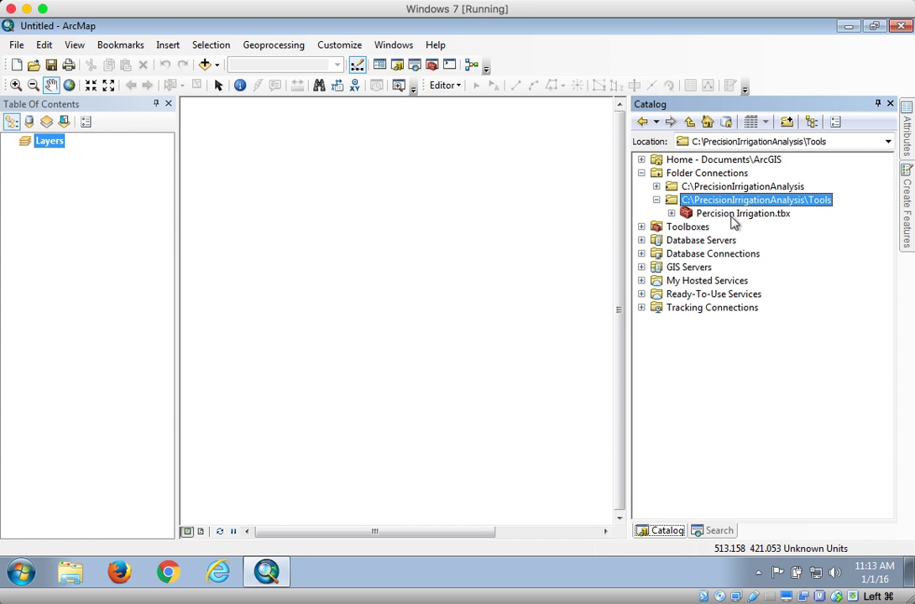
{"action": "left_click", "coordinate": [671, 213]}
{"action": "left_click", "coordinate": [687, 227]}
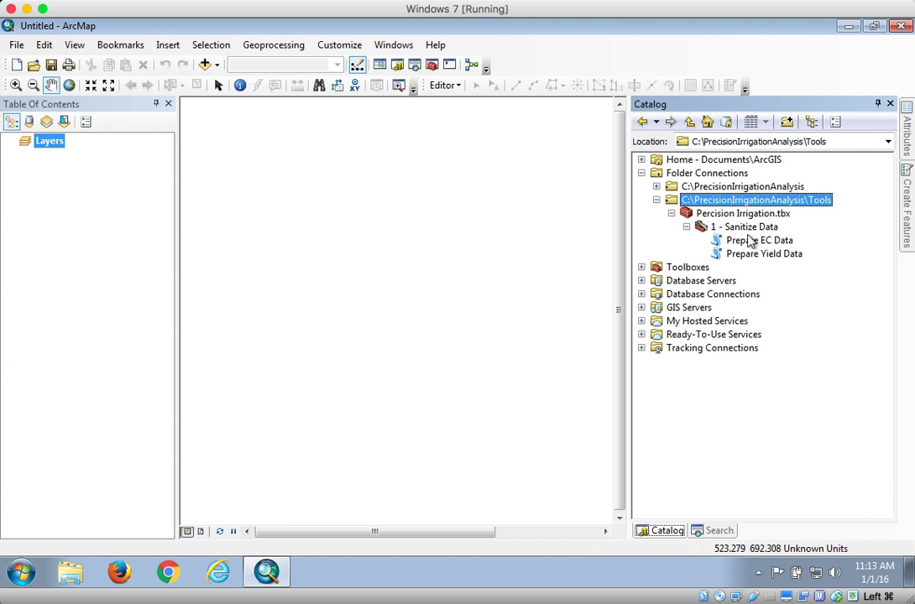
{"action": "left_click", "coordinate": [656, 187]}
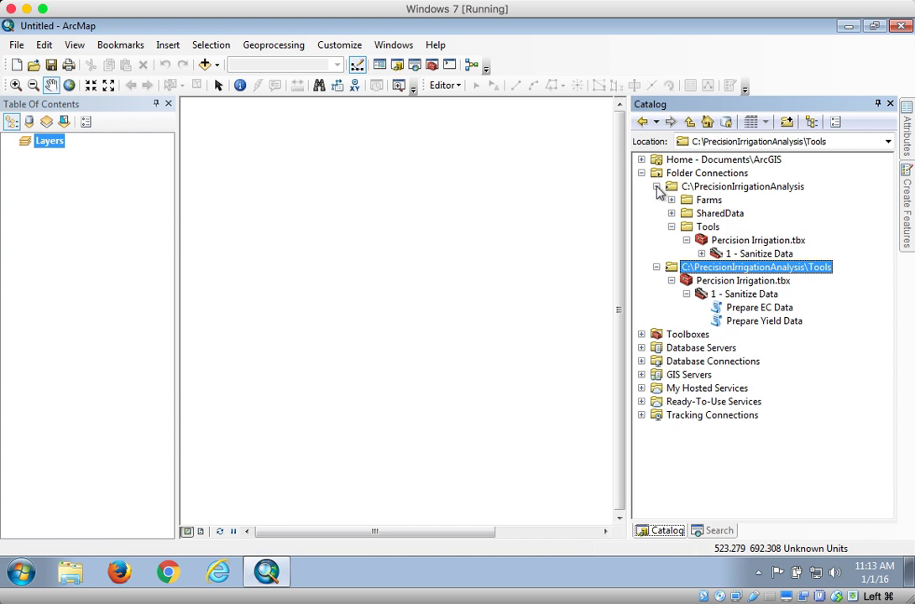
{"action": "left_click", "coordinate": [672, 227]}
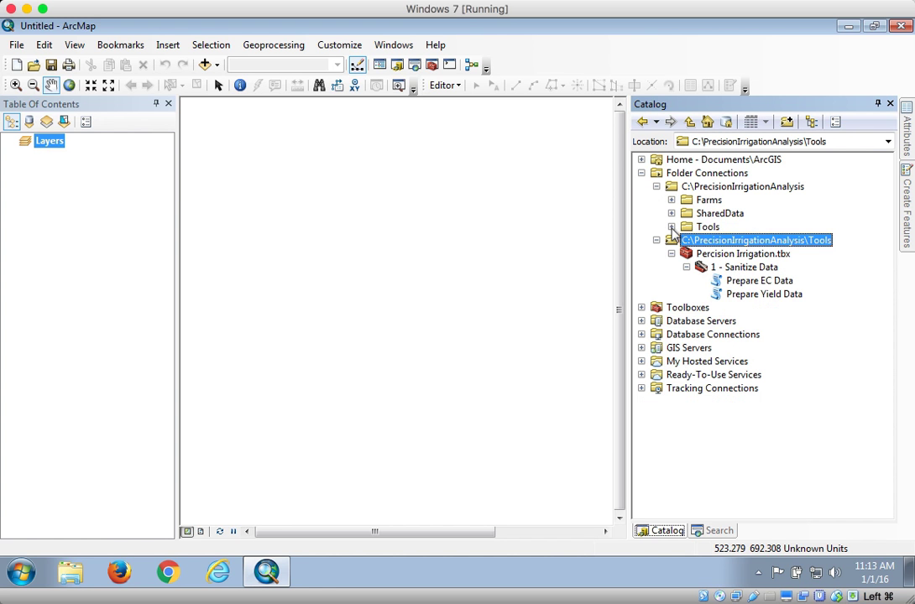